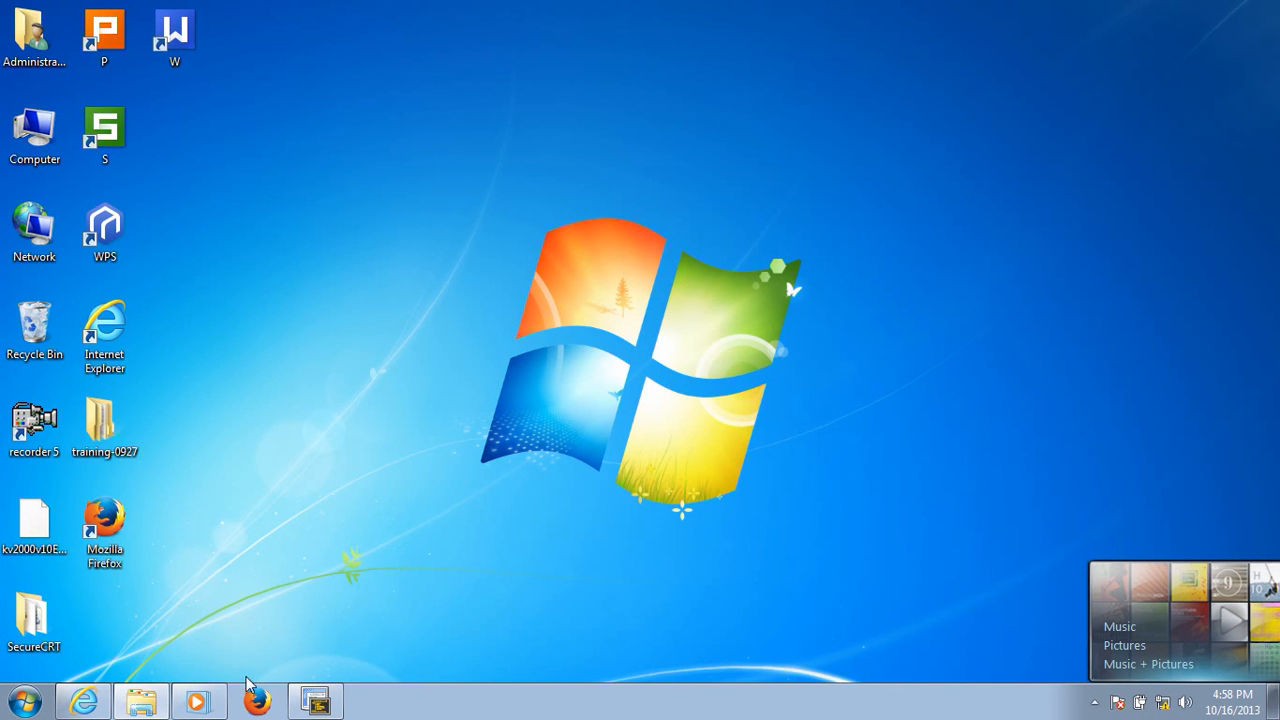
# - Switch to the SecureCRT session and stop the ping that is still running
pyautogui.click(92, 706)
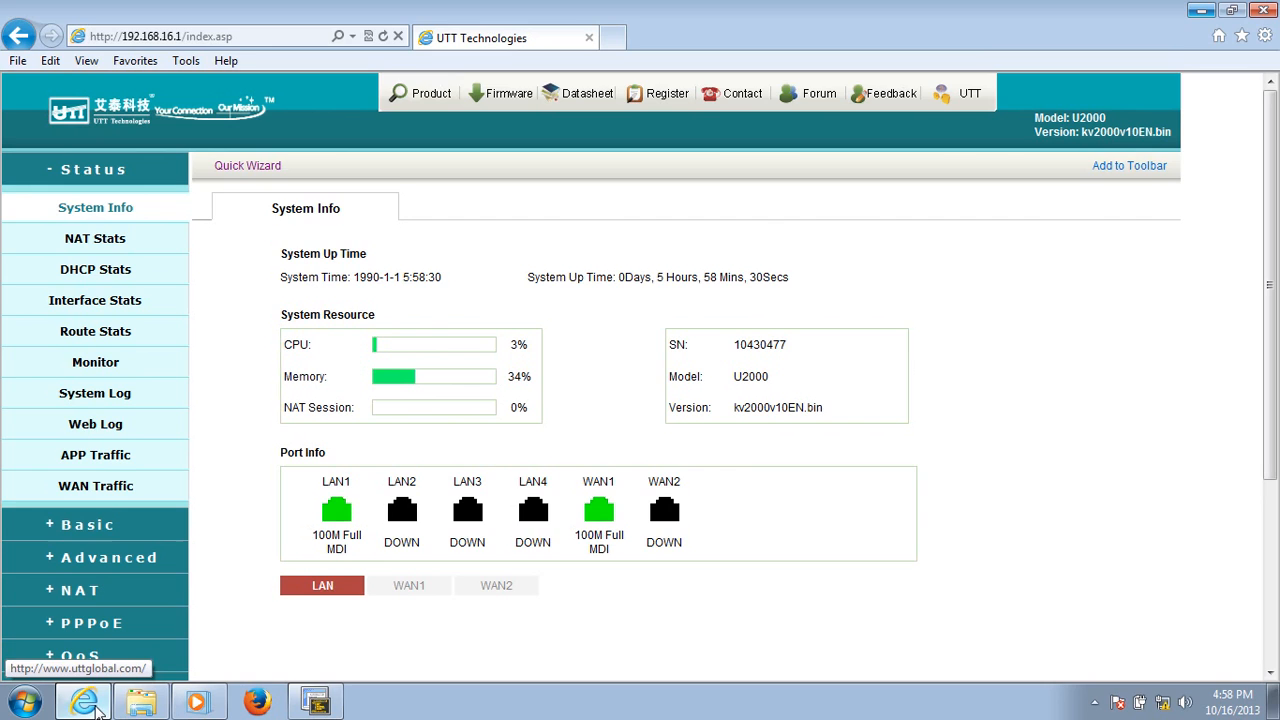
pyautogui.click(315, 703)
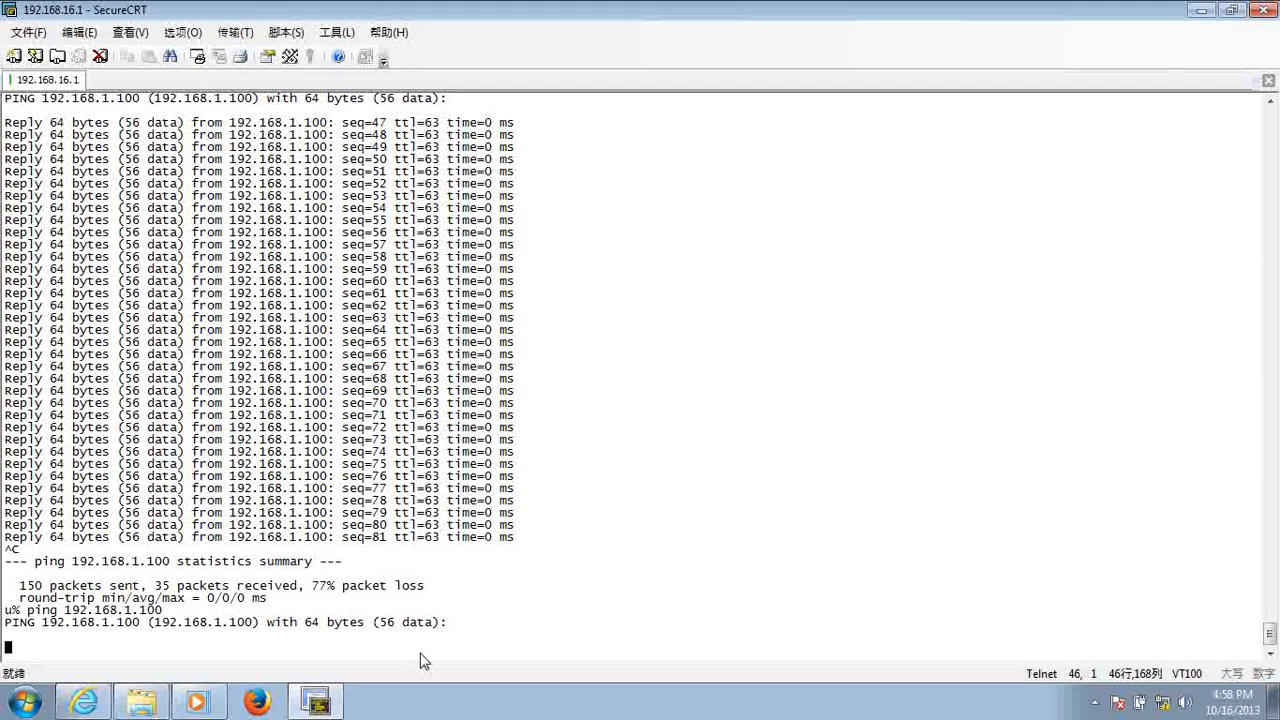
pyautogui.hotkey('ctrl', 'c')
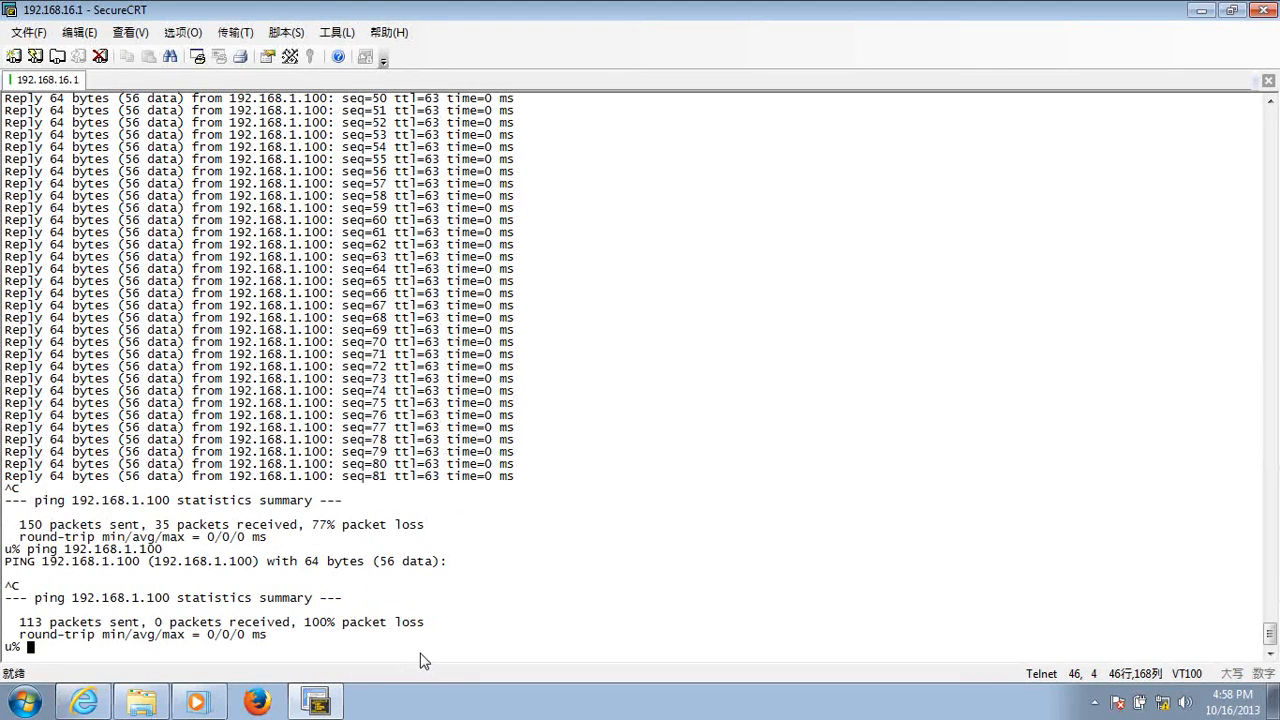
# - Ping 192.168.1.100 from the router's terminal session, stop the ping, and return to the router's web page
pyautogui.write('ping 192.168.1')
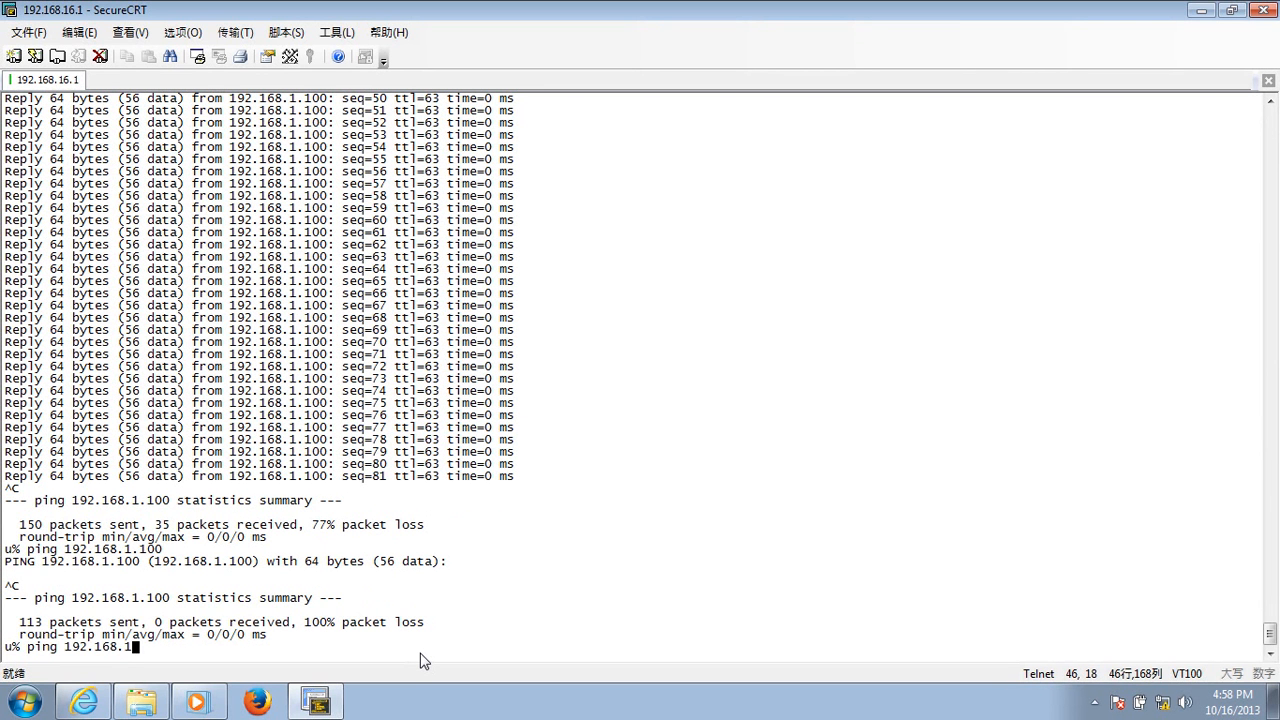
pyautogui.write('.100')
pyautogui.press('Return')
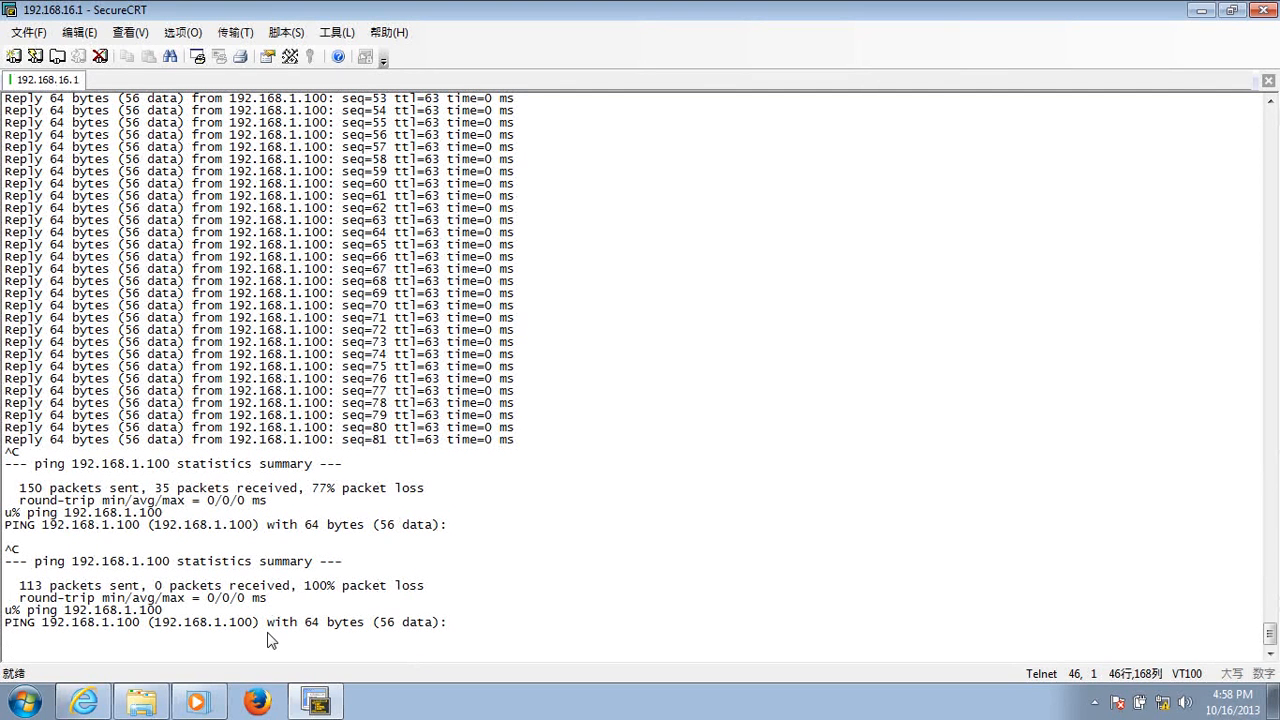
pyautogui.hotkey('ctrl', 'c')
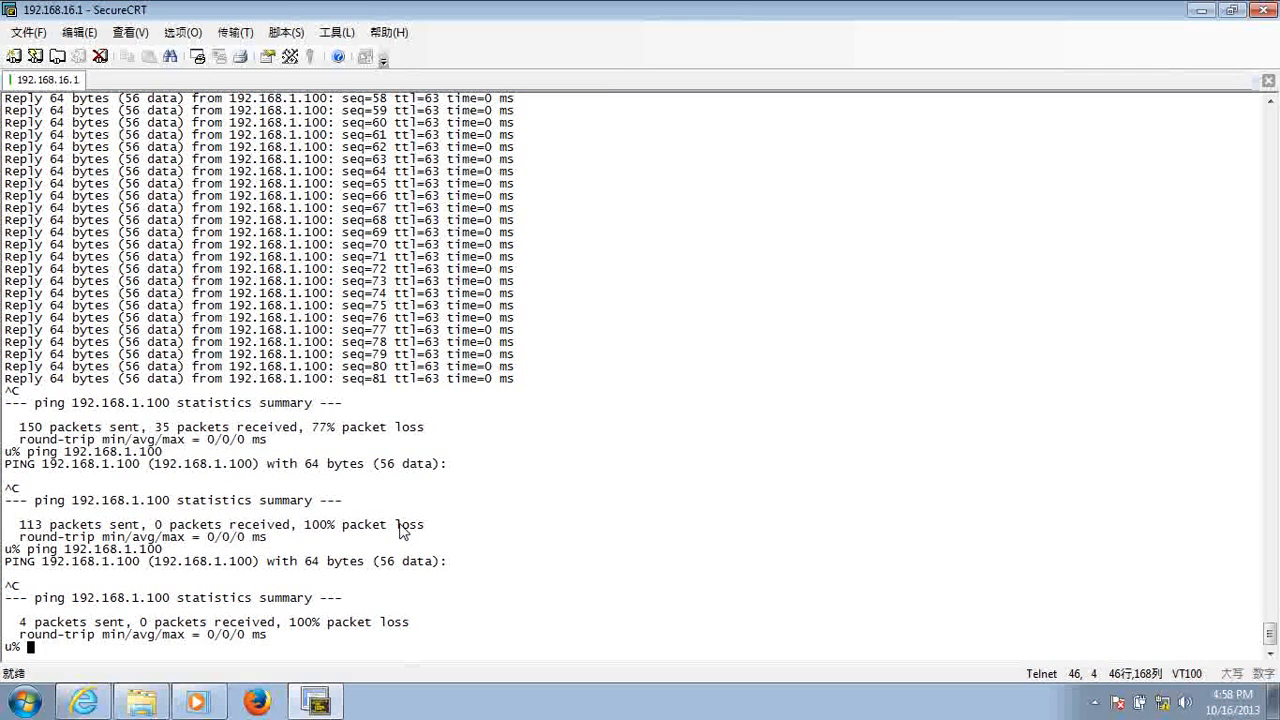
pyautogui.click(1198, 11)
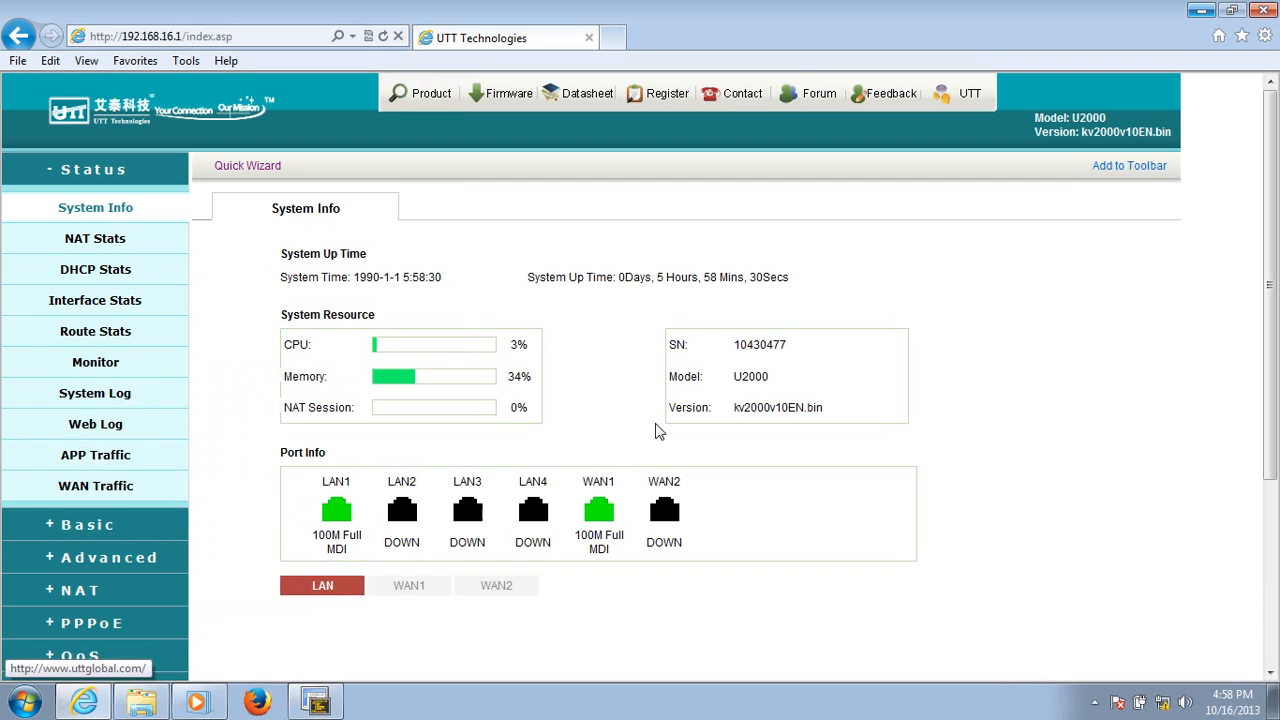
# - In the VPN PPTP & L2TP dial-out client settings, enter the account user name and password and set the protocol to PPTP
pyautogui.click(122, 172)
pyautogui.click(96, 368)
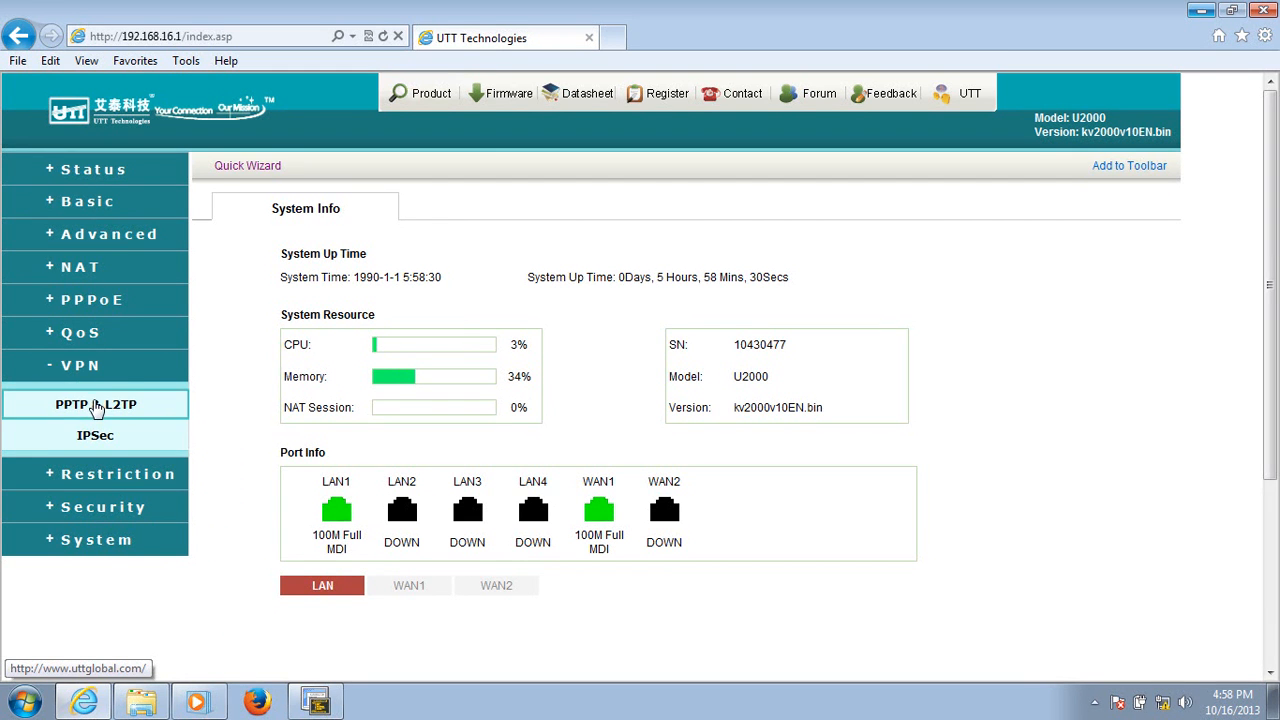
pyautogui.click(106, 405)
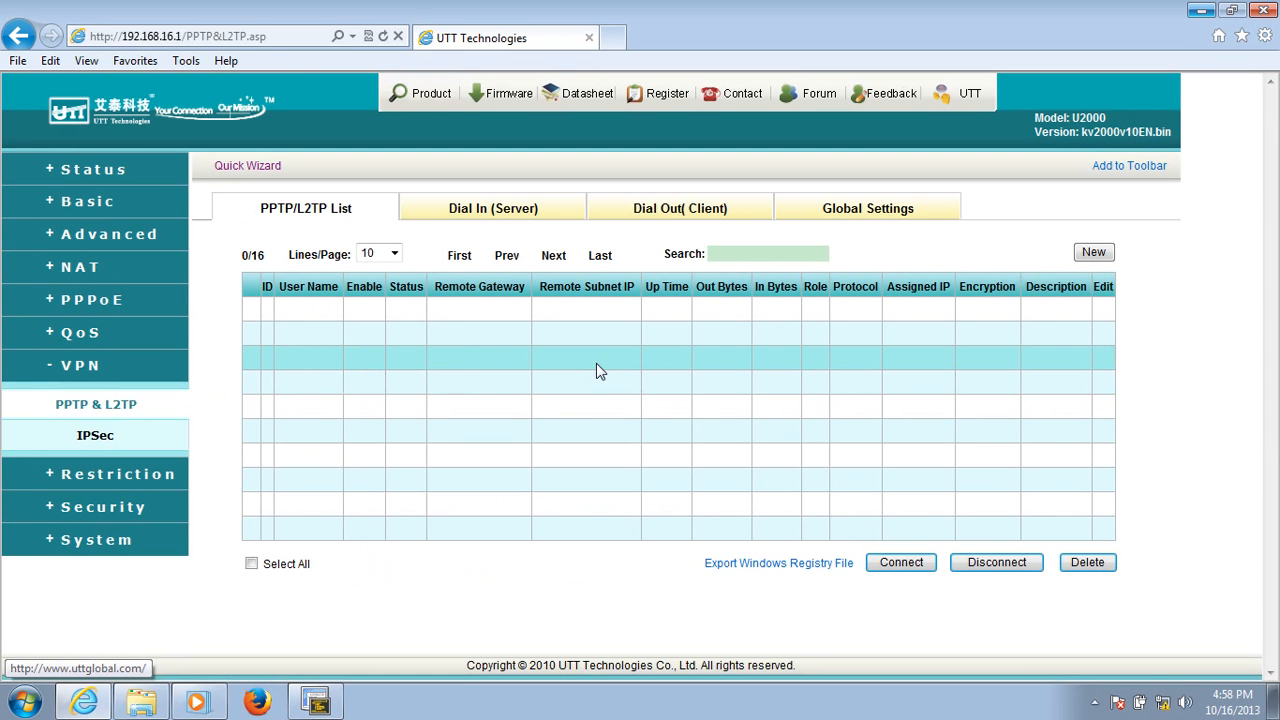
pyautogui.click(695, 214)
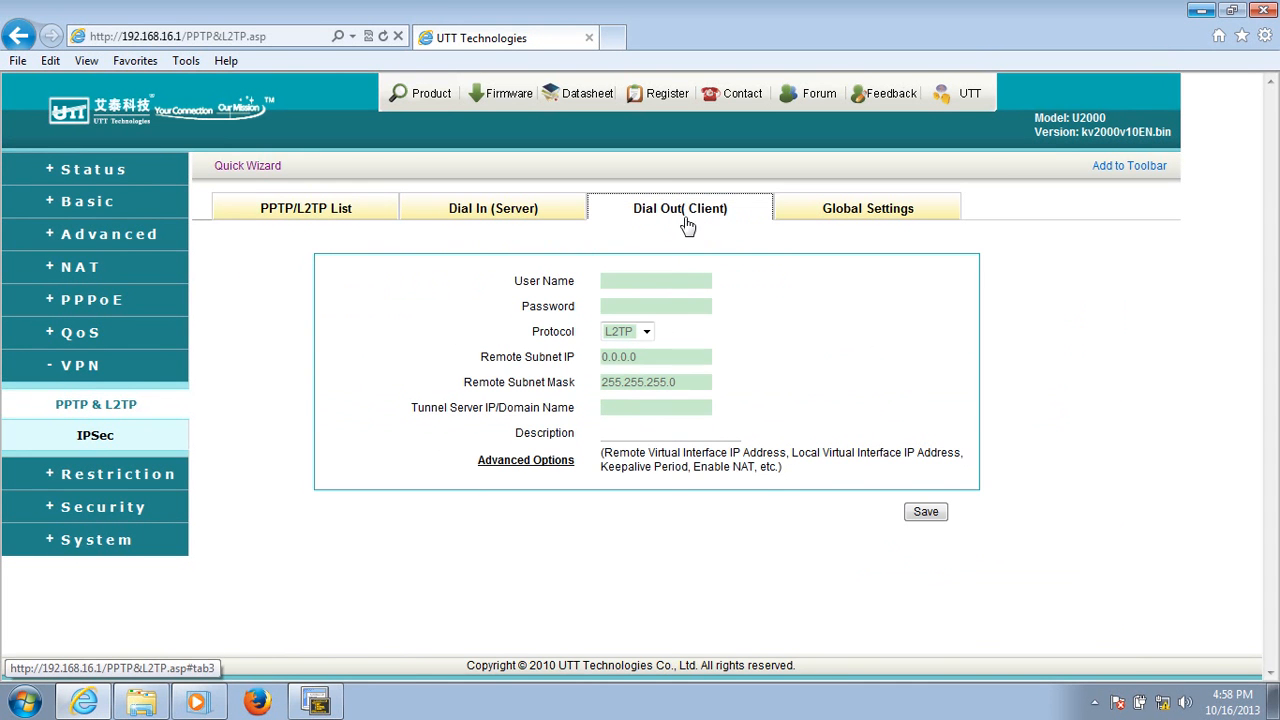
pyautogui.click(622, 286)
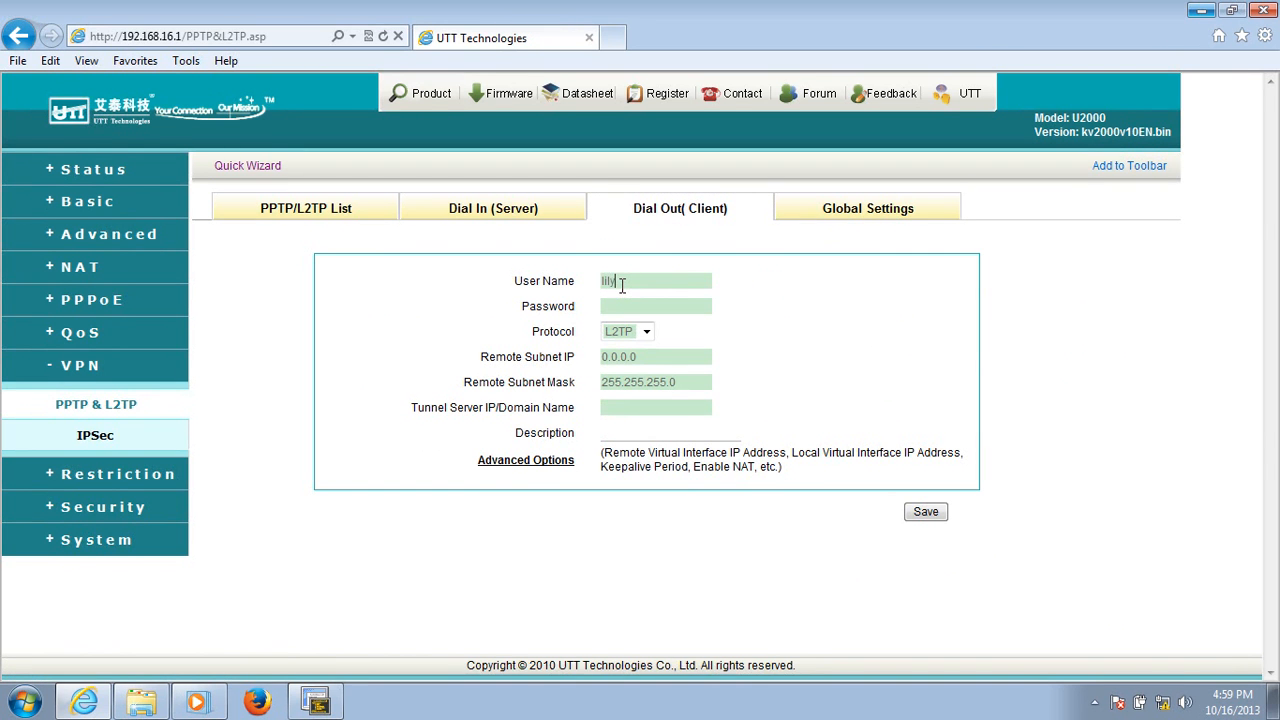
pyautogui.click(633, 308)
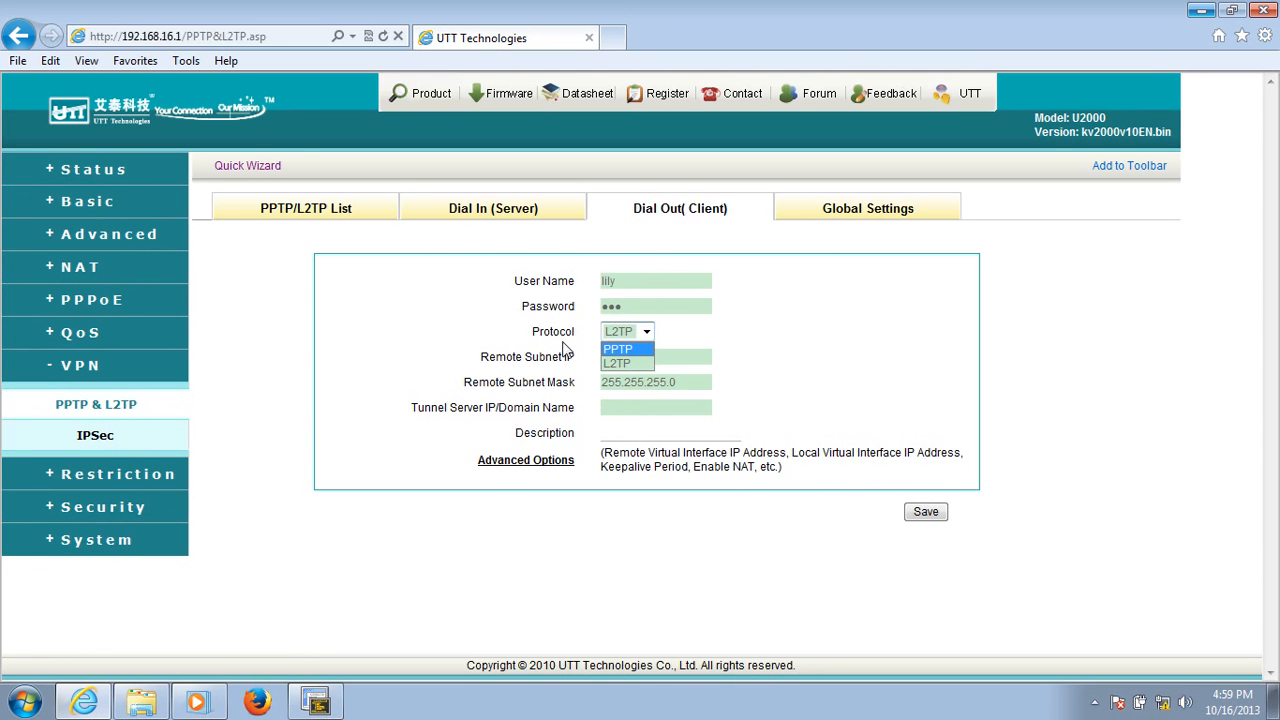
pyautogui.click(630, 349)
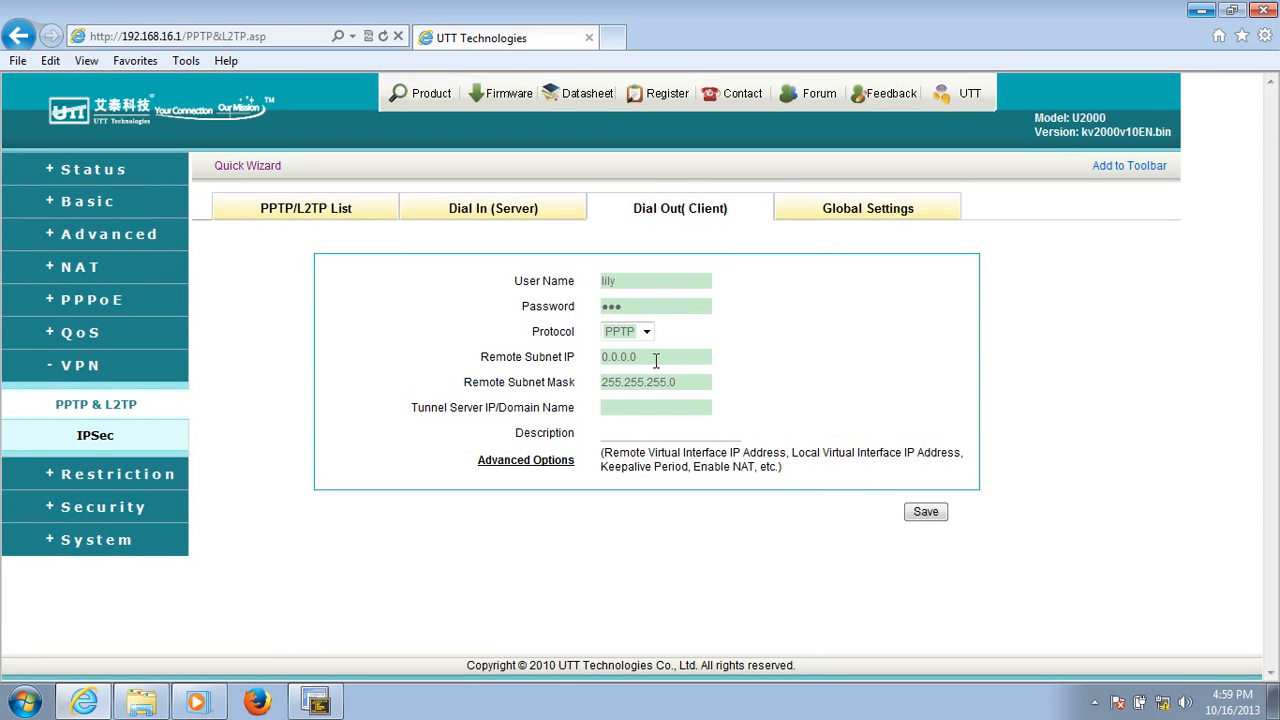
# - Set the dial-out client's remote subnet IP to 192.168.1.1 and its tunnel server IP to 200.200.203.60
pyautogui.press('BackSpace')
pyautogui.press('BackSpace')
pyautogui.press('BackSpace')
pyautogui.press('BackSpace')
pyautogui.click(610, 411)
pyautogui.write('0.200.2')
pyautogui.click(660, 432)
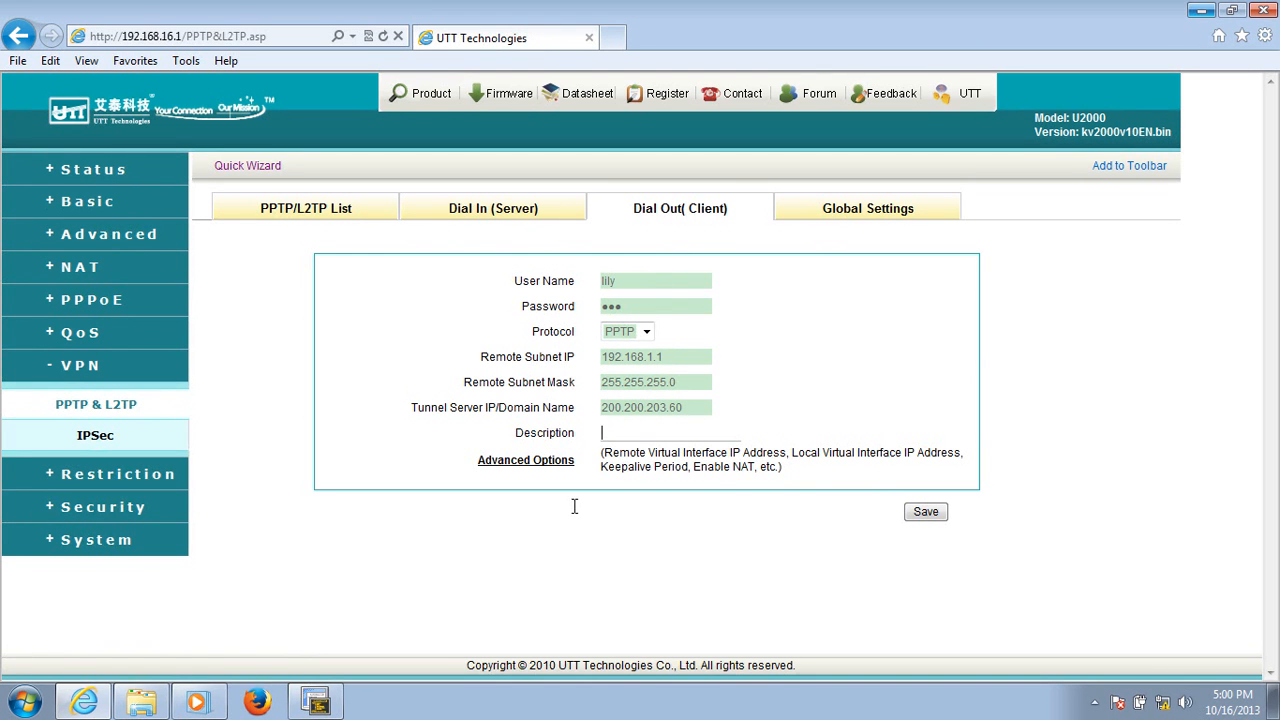
# - Save the dial-out client entry and connect its tunnel from the PPTP/L2TP list
pyautogui.click(912, 511)
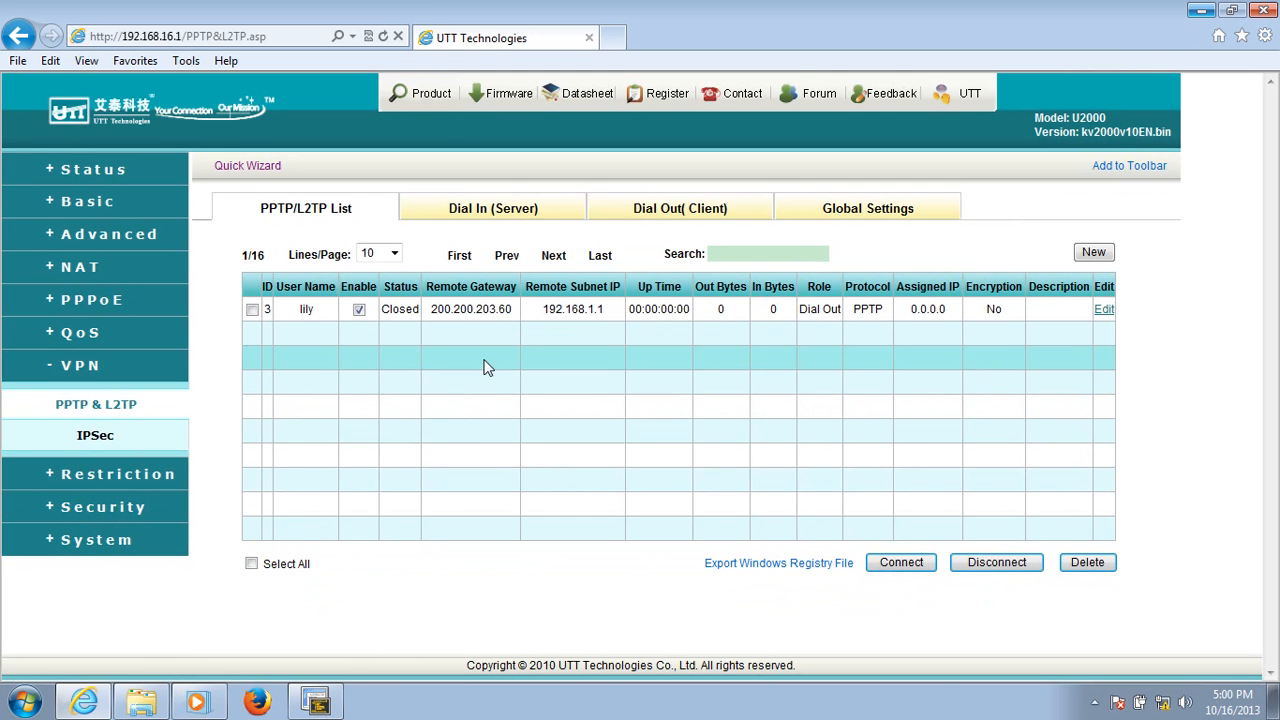
pyautogui.click(252, 310)
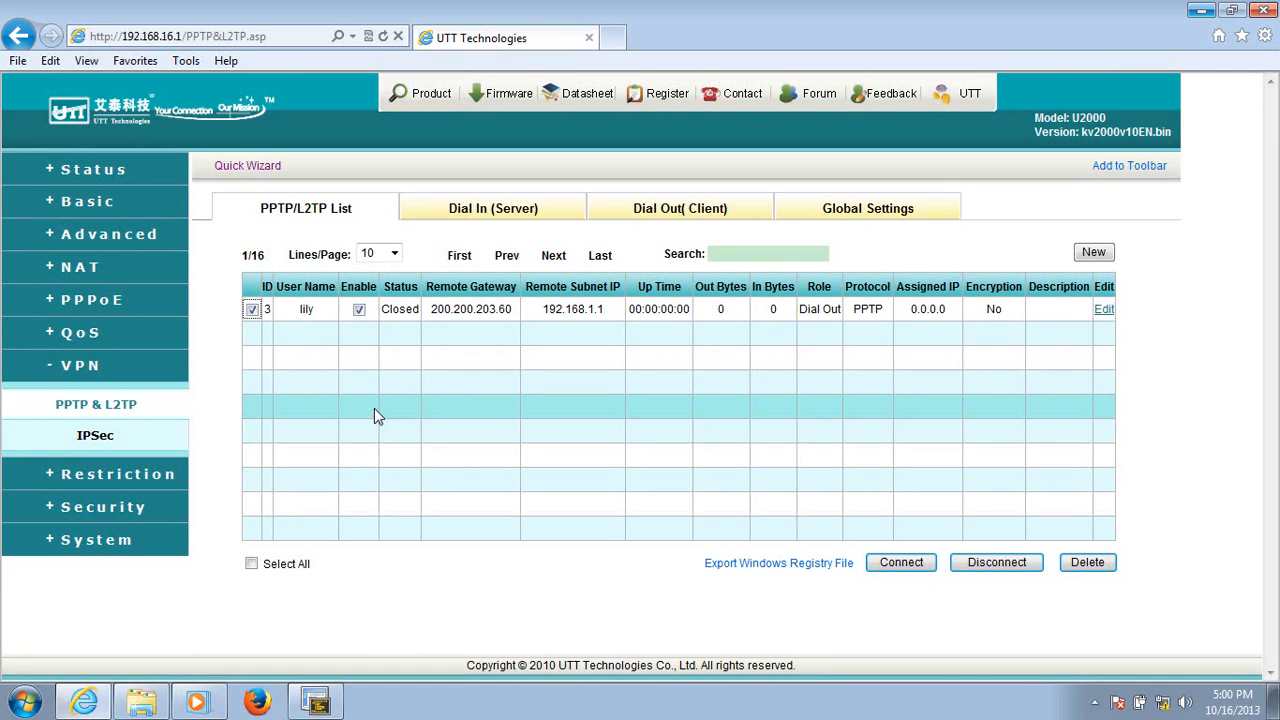
pyautogui.click(905, 566)
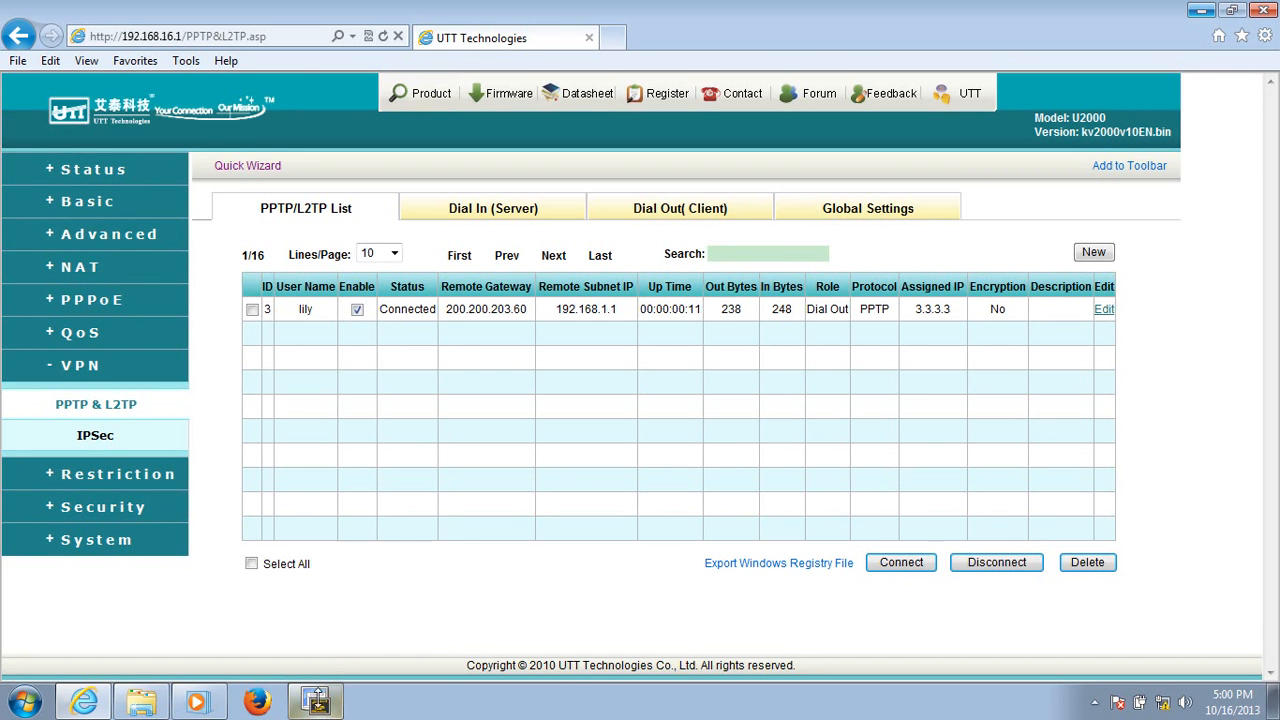
# - Test the tunnel by pinging 192.168.1.100 from the SecureCRT session, stop the ping, and return to the router's web page
pyautogui.click(316, 702)
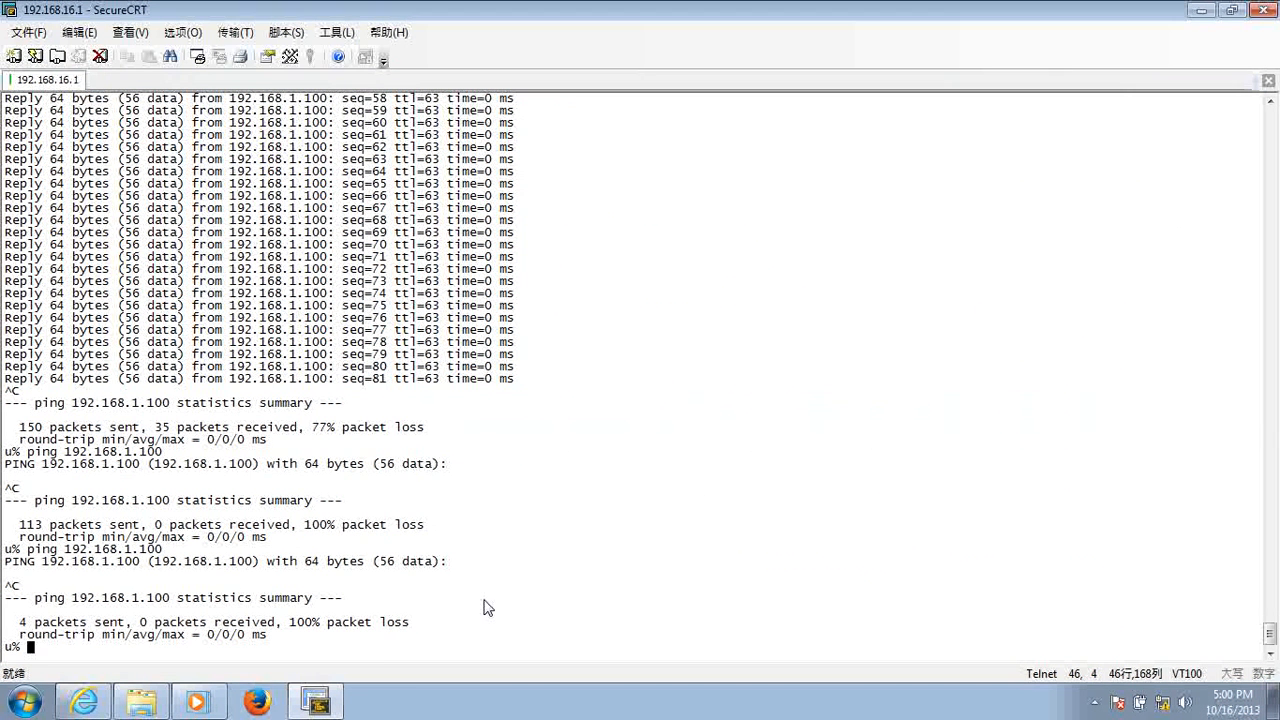
pyautogui.write('ping 192.168.1')
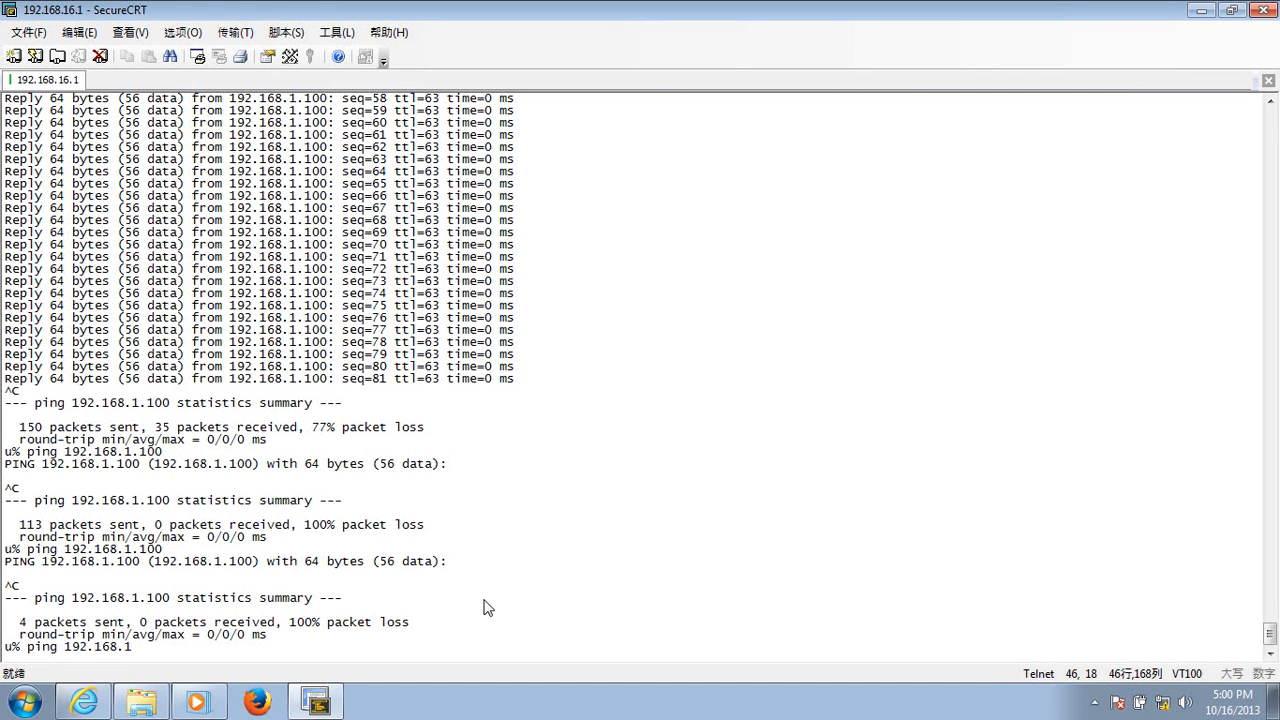
pyautogui.write('.100')
pyautogui.press('Return')
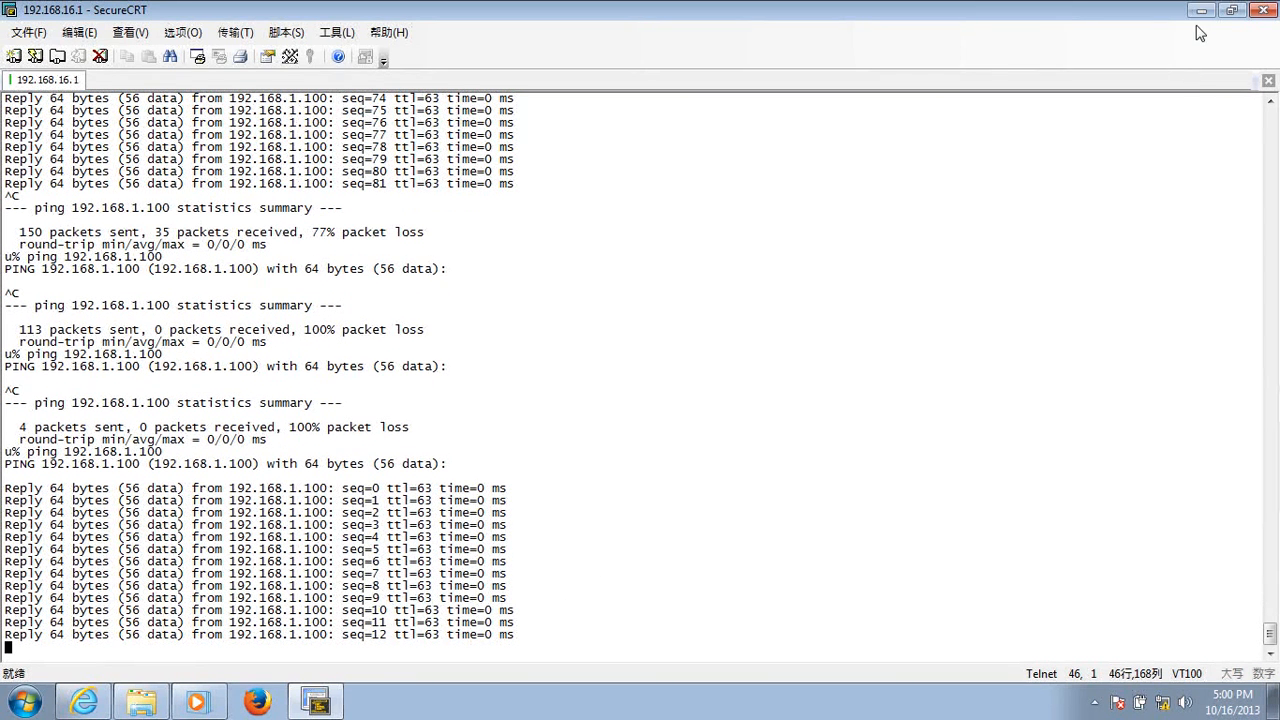
pyautogui.hotkey('ctrl', 'c')
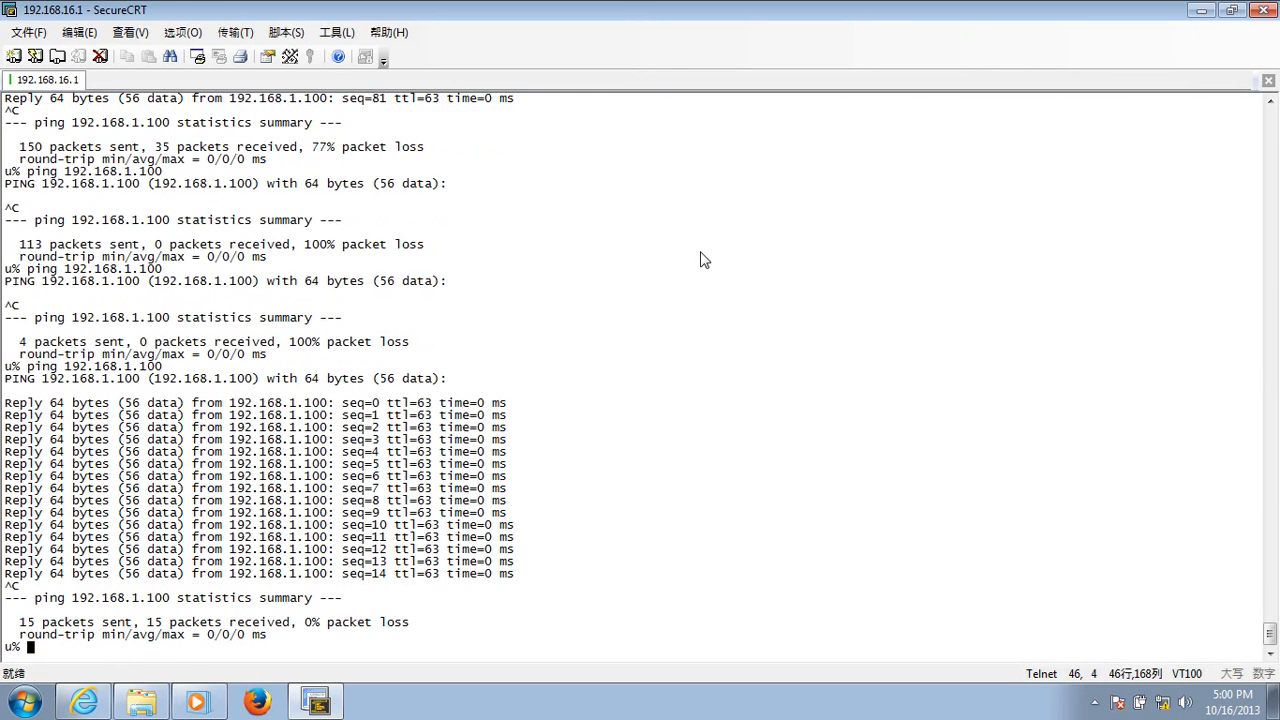
pyautogui.click(1207, 11)
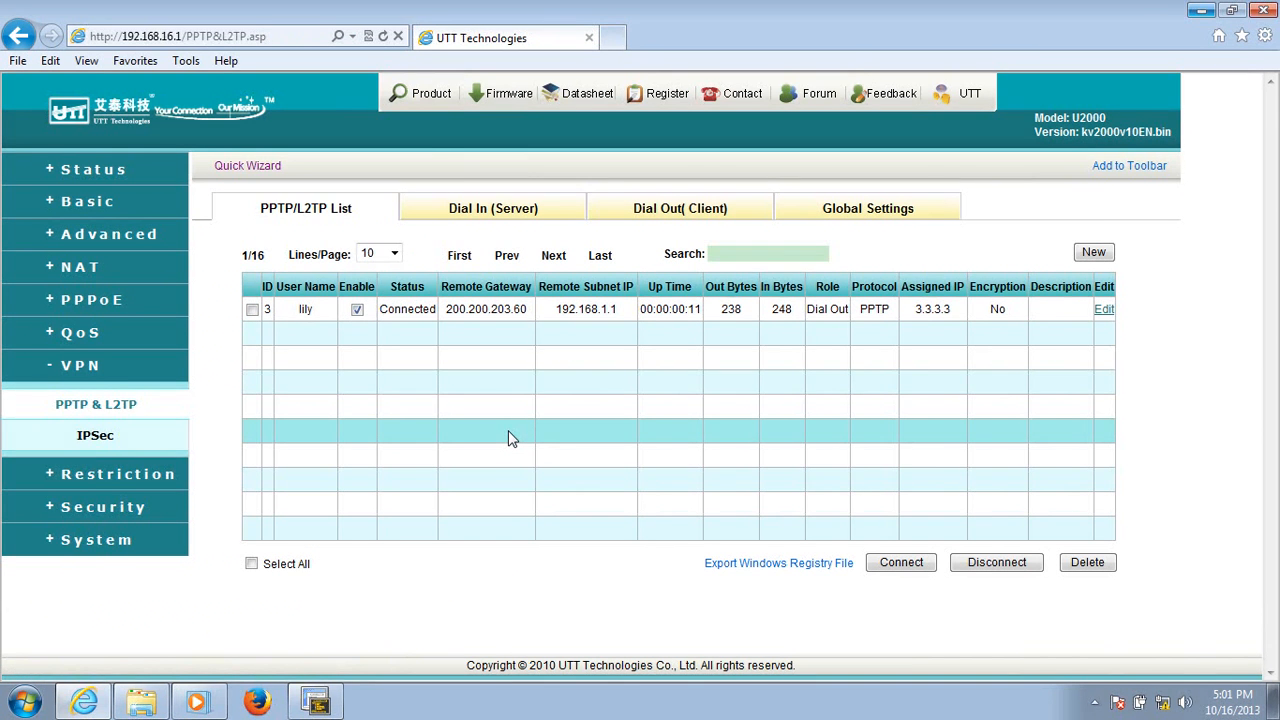
# - In the dial-in server settings, keep the tunnel type LAN-to-LAN and enter the remote account's user name and password
pyautogui.click(516, 219)
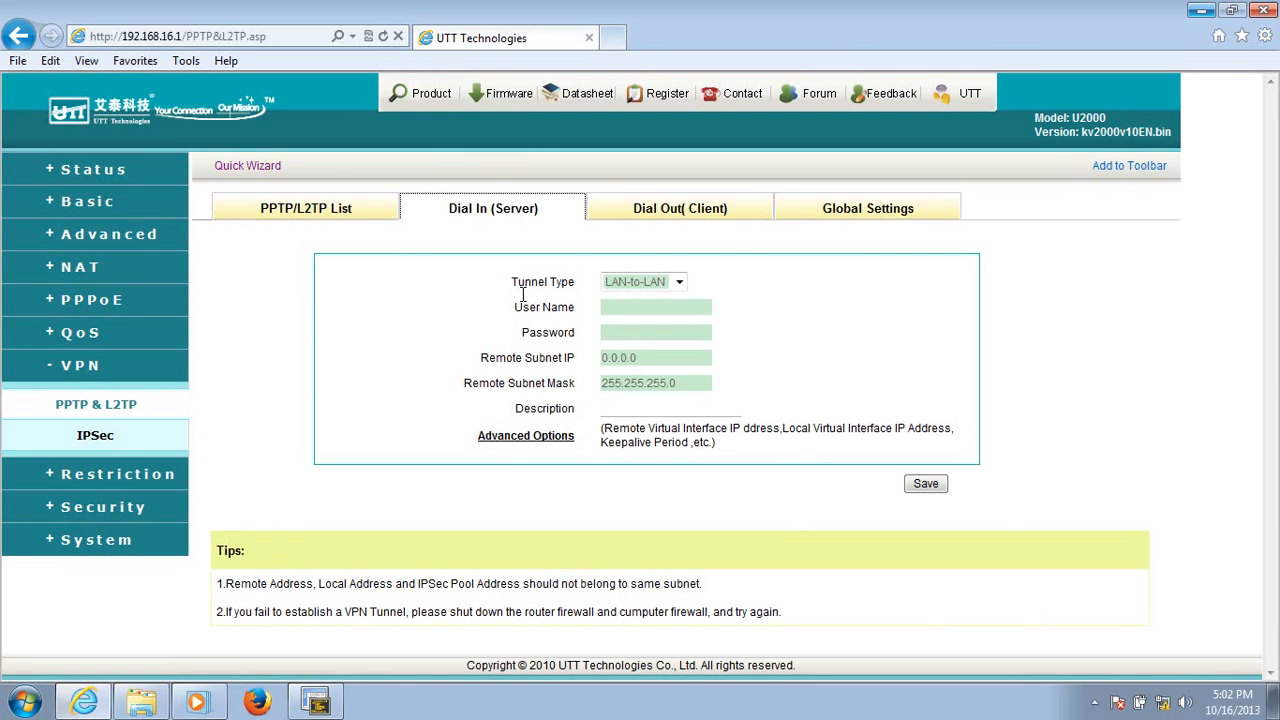
pyautogui.click(677, 284)
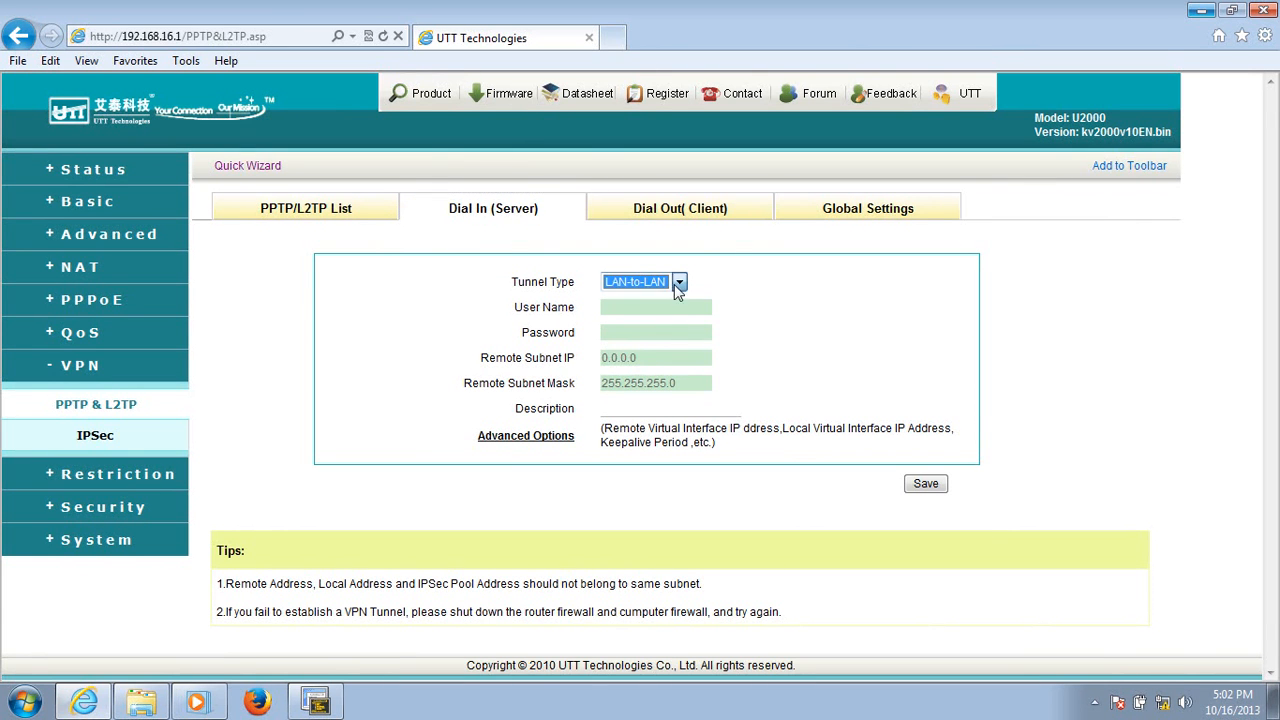
pyautogui.click(628, 307)
pyautogui.write('henry')
pyautogui.click(627, 332)
pyautogui.write('•••')
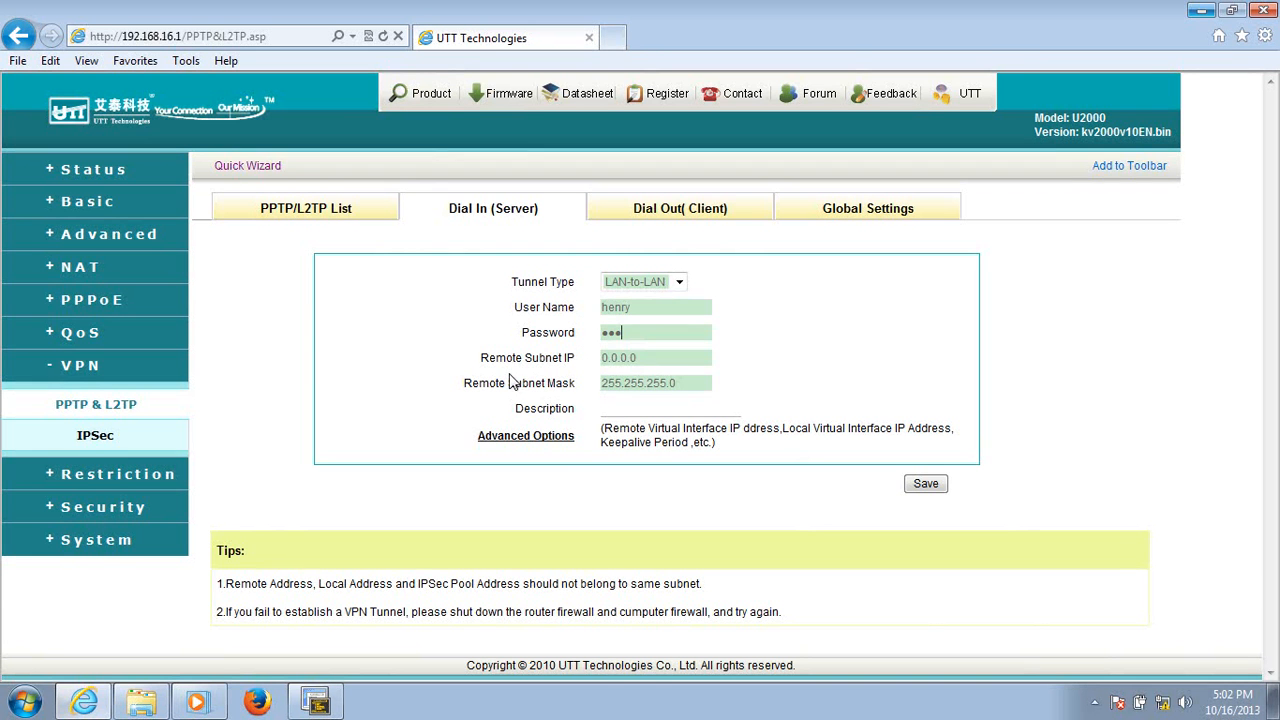
# - Set the dial-in server's remote subnet IP to 192.168.1.1 and save the entry
pyautogui.click(645, 362)
pyautogui.press('BackSpace')
pyautogui.press('BackSpace')
pyautogui.press('BackSpace')
pyautogui.press('BackSpace')
pyautogui.press('BackSpace')
pyautogui.press('BackSpace')
pyautogui.press('BackSpace')
pyautogui.write('192.168.11')
pyautogui.click(652, 410)
pyautogui.click(922, 484)
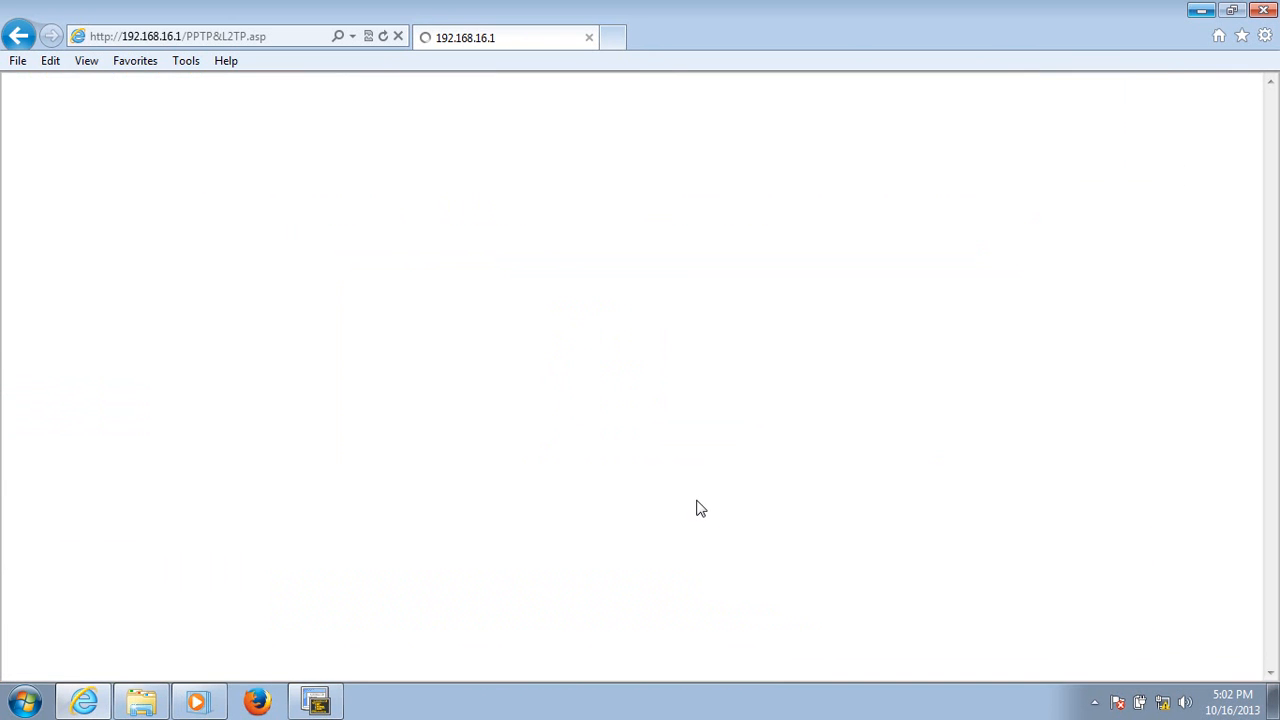
# - In the VPN global settings, set the start IP address to 2.2.2.2 and the number of addresses to 10, and save
pyautogui.click(858, 249)
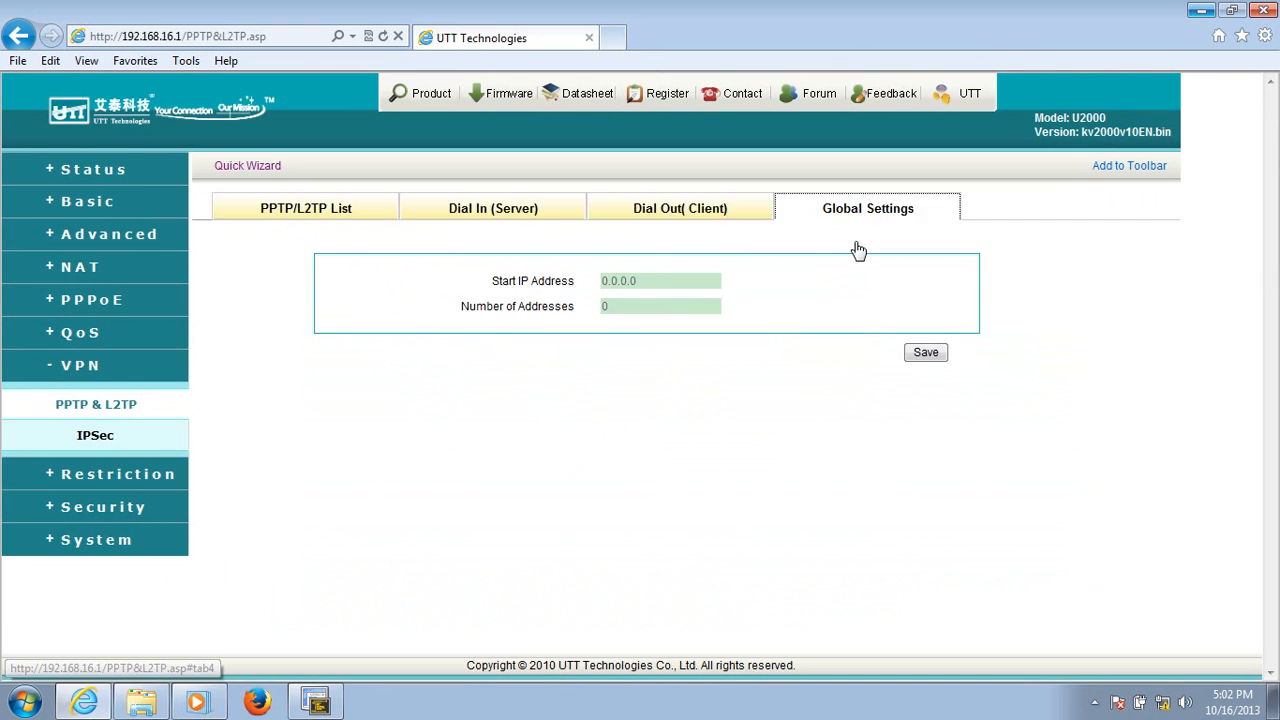
pyautogui.click(652, 282)
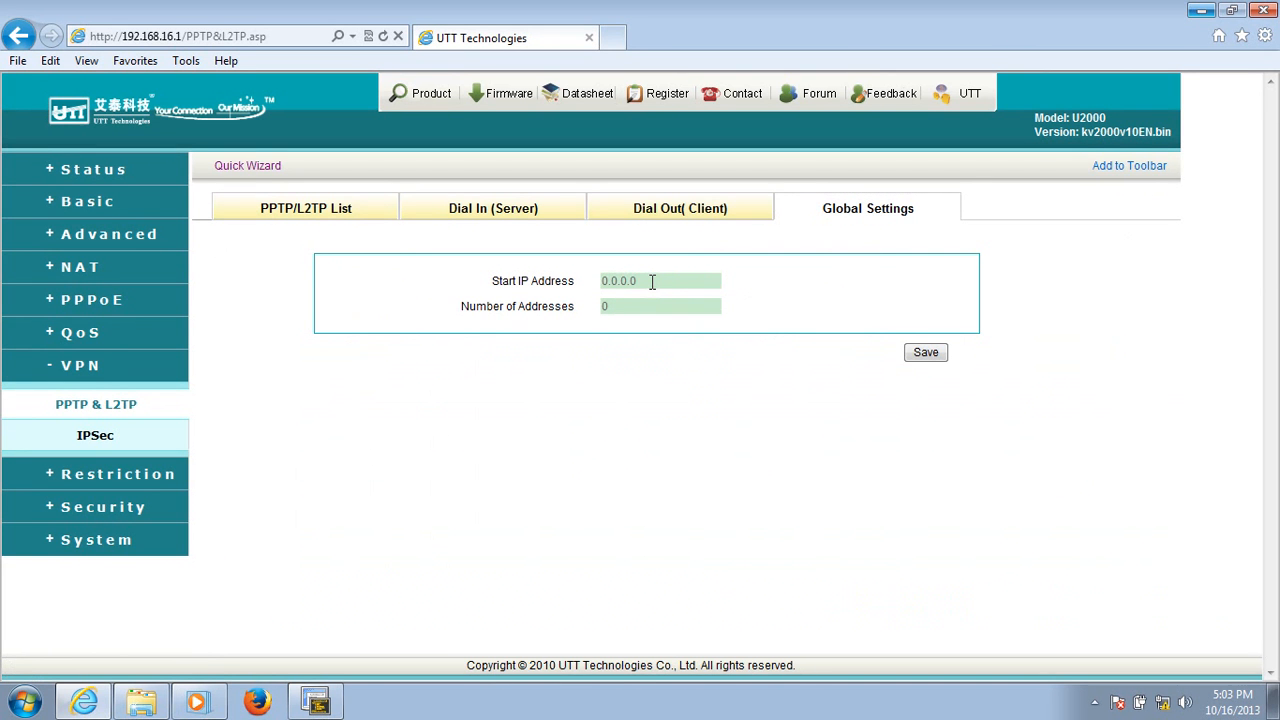
pyautogui.press('BackSpace')
pyautogui.press('BackSpace')
pyautogui.press('BackSpace')
pyautogui.press('BackSpace')
pyautogui.press('BackSpace')
pyautogui.press('BackSpace')
pyautogui.press('BackSpace')
pyautogui.write('2.2.2.2')
pyautogui.click(618, 306)
pyautogui.press('Home')
pyautogui.write('1')
pyautogui.click(918, 356)
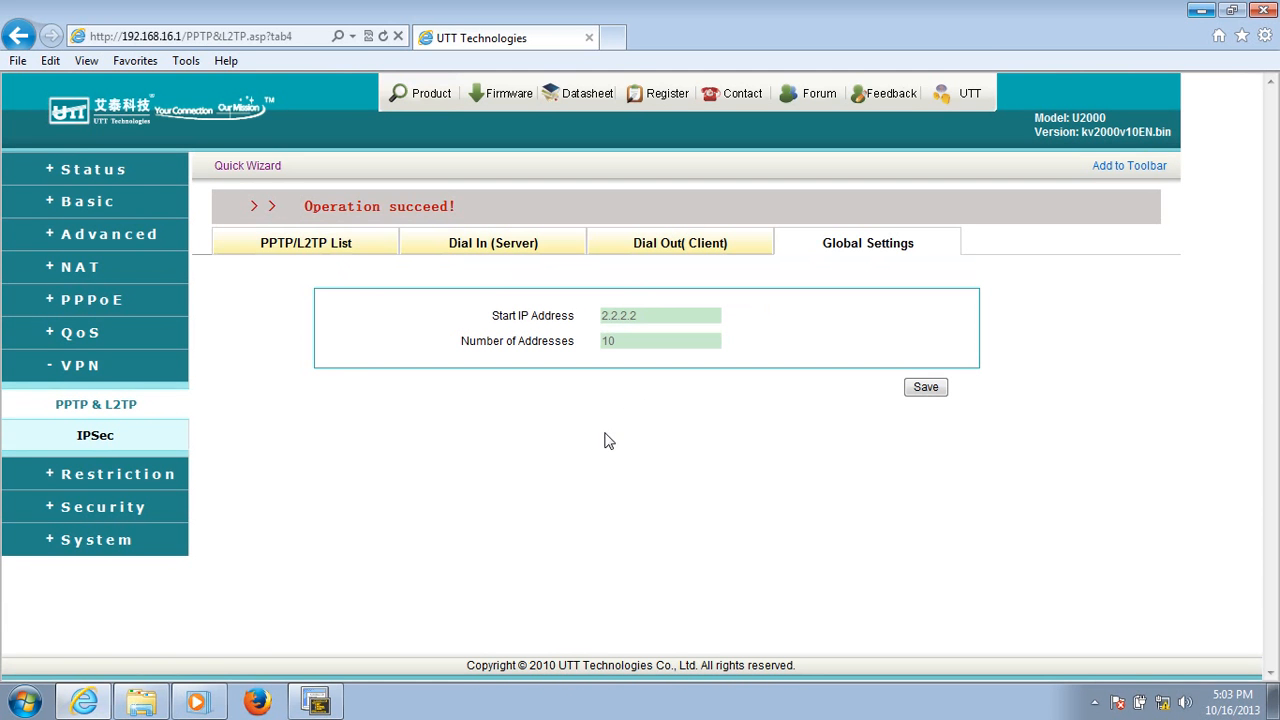
# - Check the dial-in tunnel's status in the PPTP/L2TP list, refreshing the page to update it
pyautogui.click(330, 253)
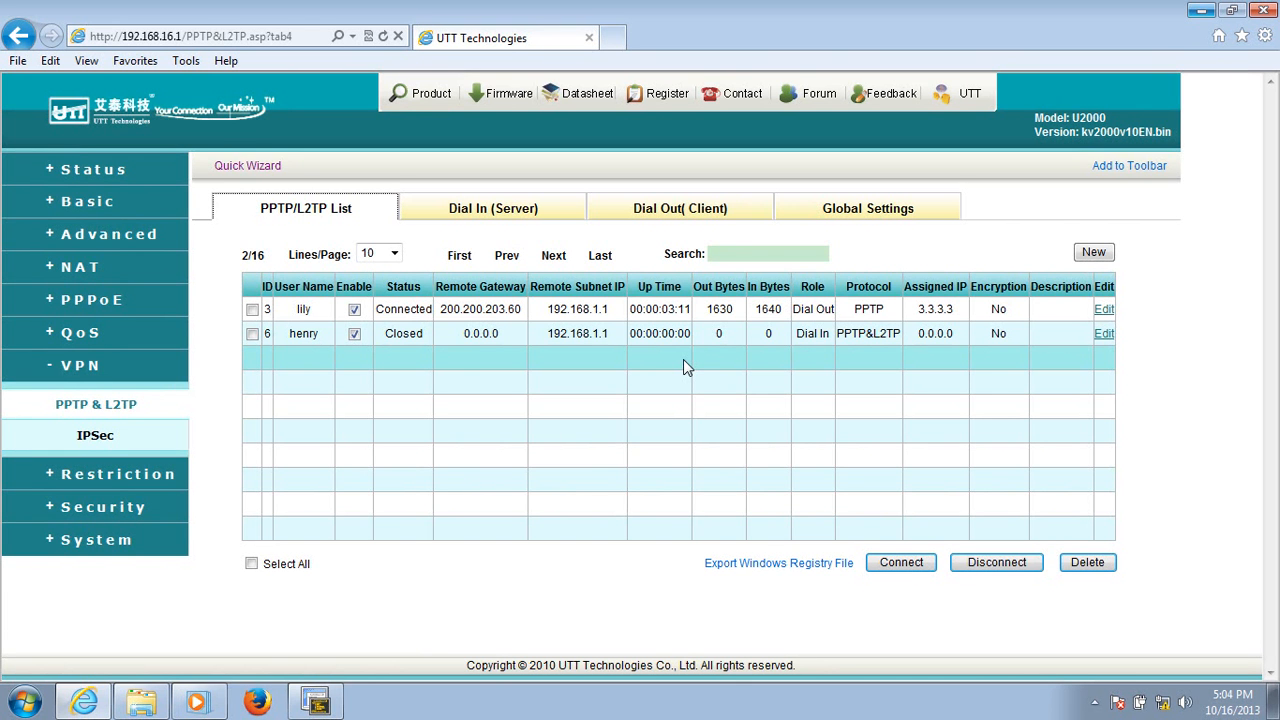
pyautogui.press('F5')
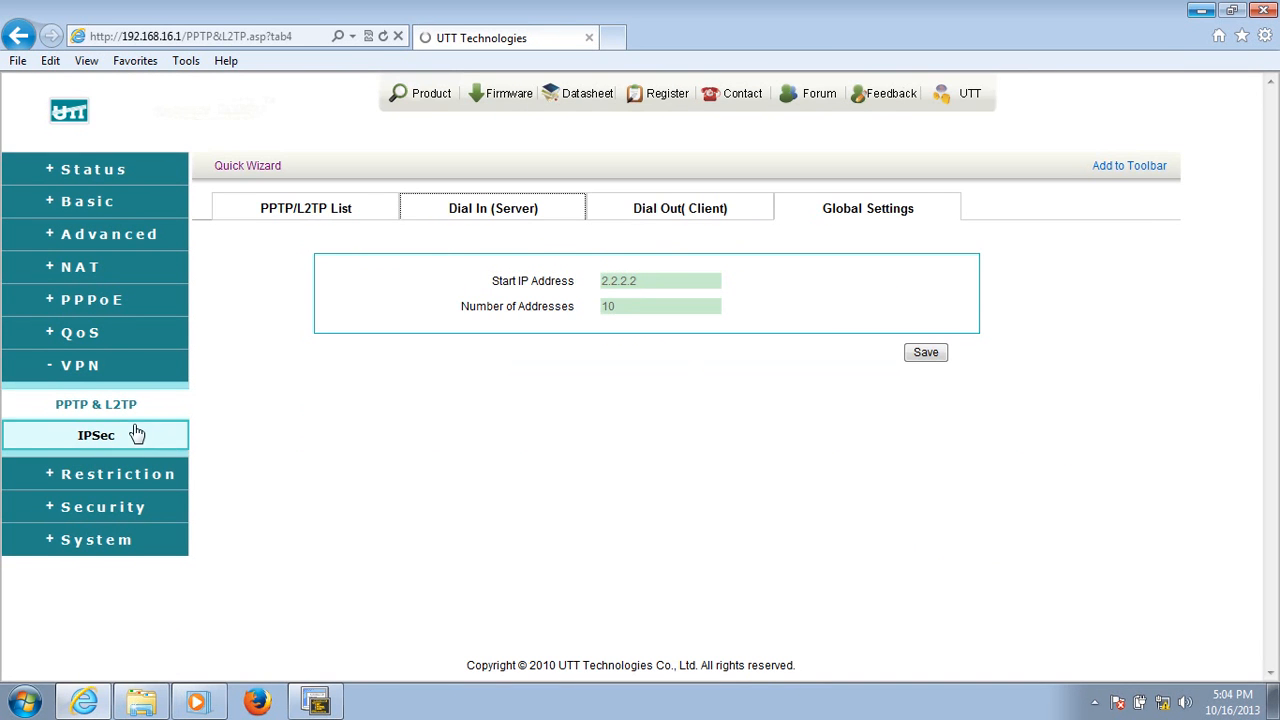
pyautogui.click(338, 216)
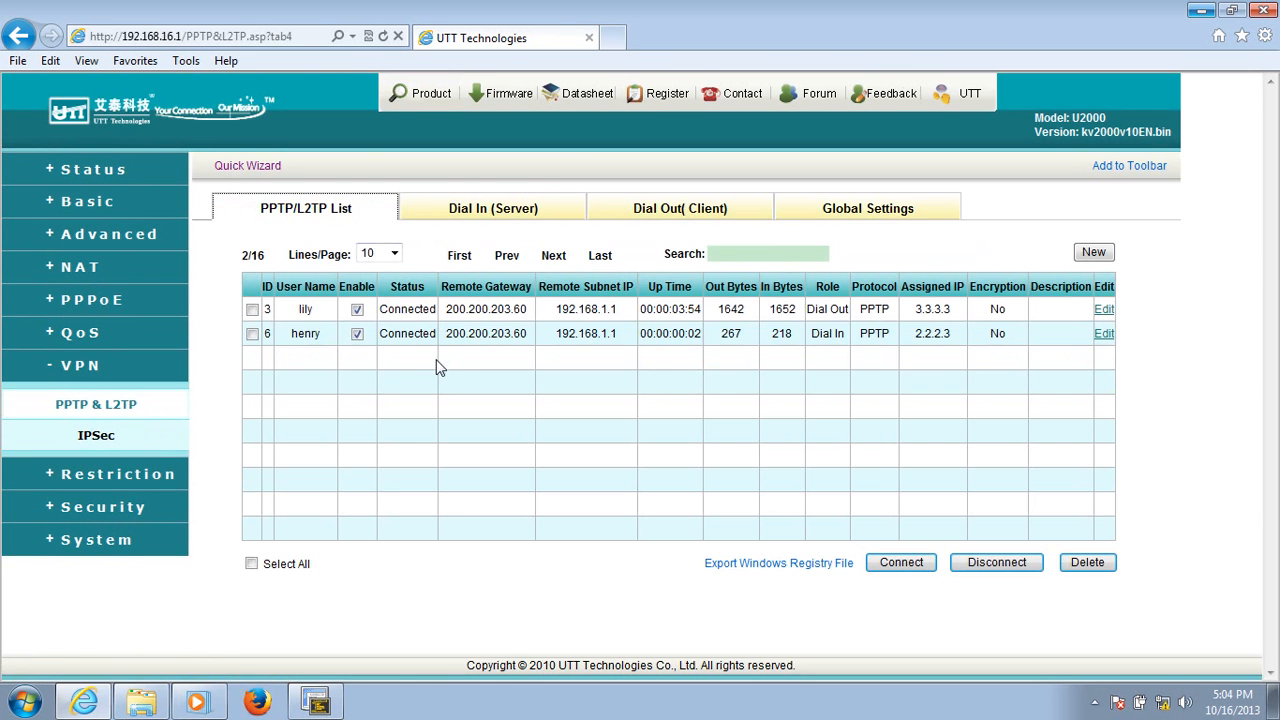